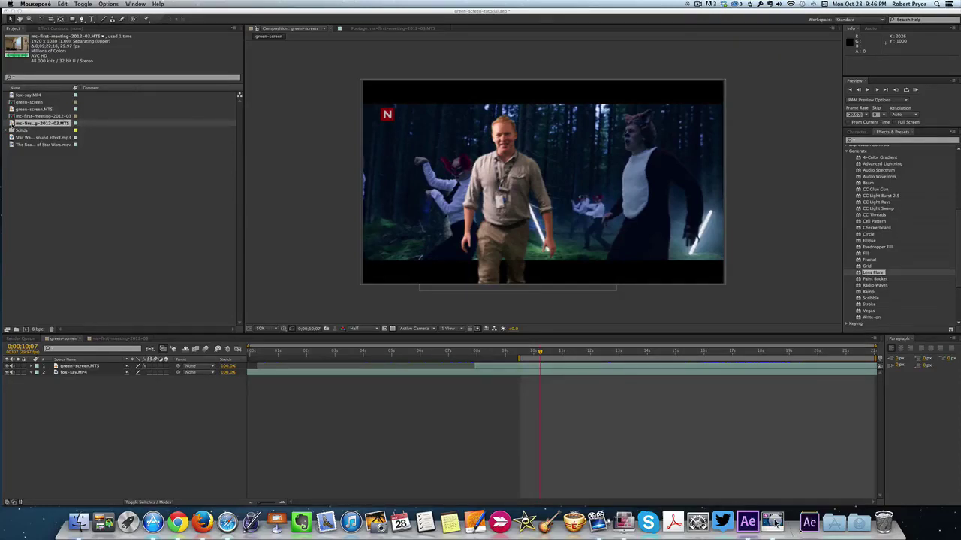
Create a composition from mc-first-meeting-2012-03.MTS using New Comp from Selection.
double_click(11, 123)
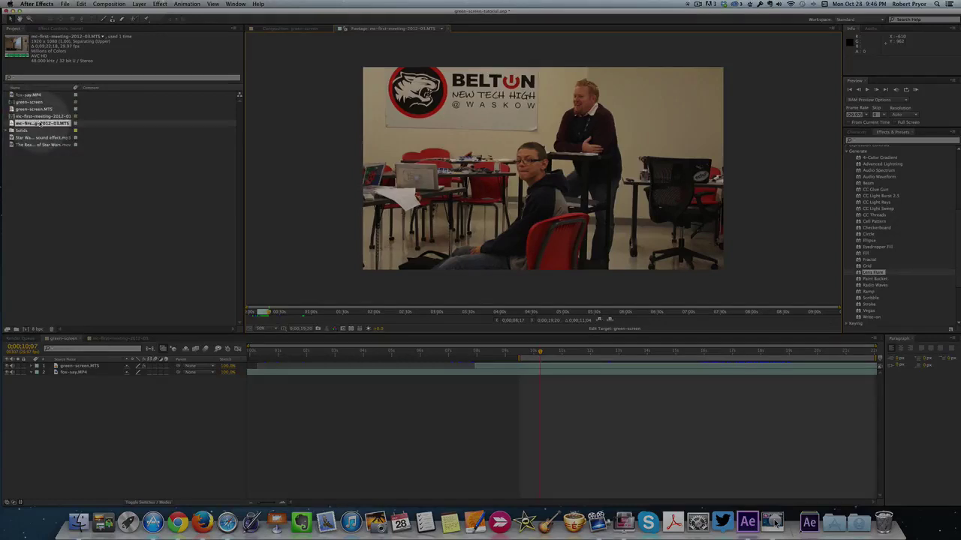
right_click(39, 124)
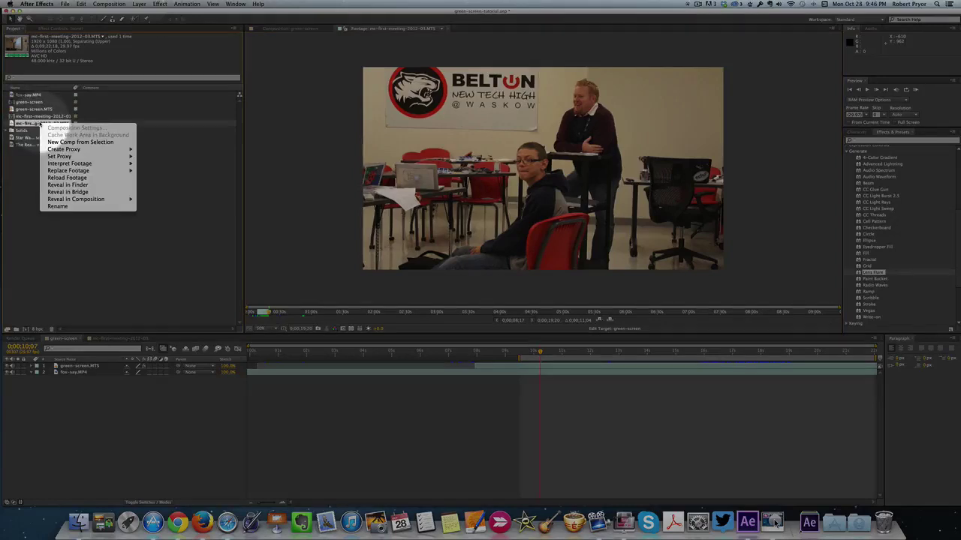
click(80, 142)
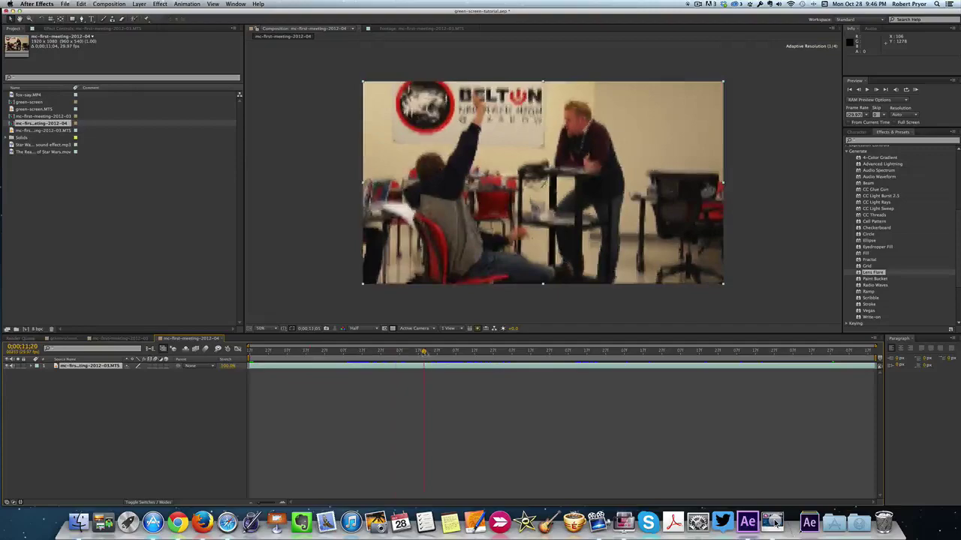
Add a new solid layer colored pure black (000000) to the composition.
click(285, 351)
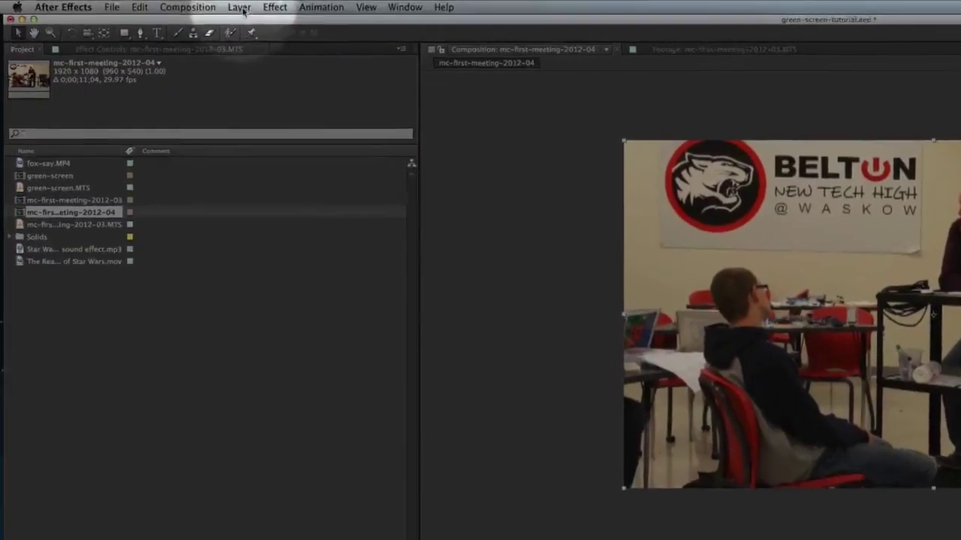
click(262, 9)
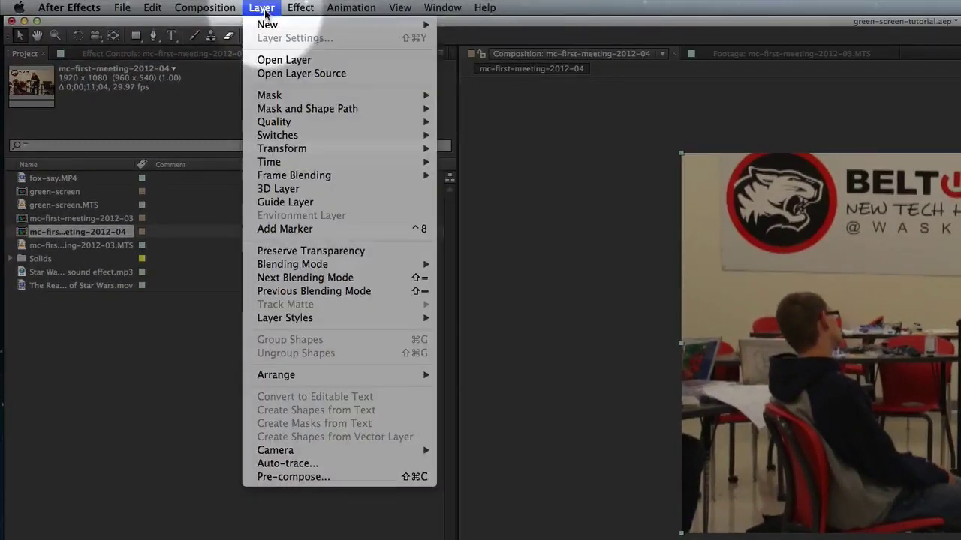
mouse_move(267, 24)
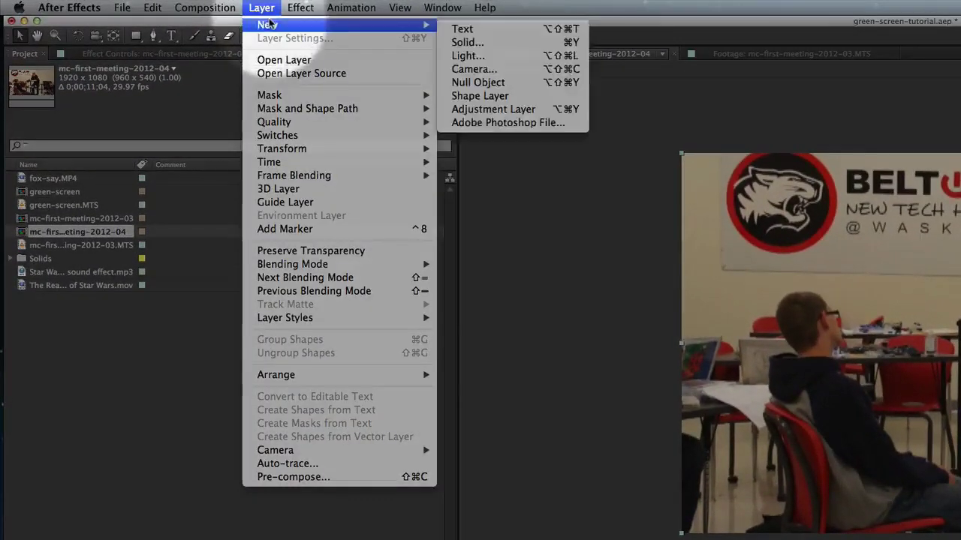
click(477, 46)
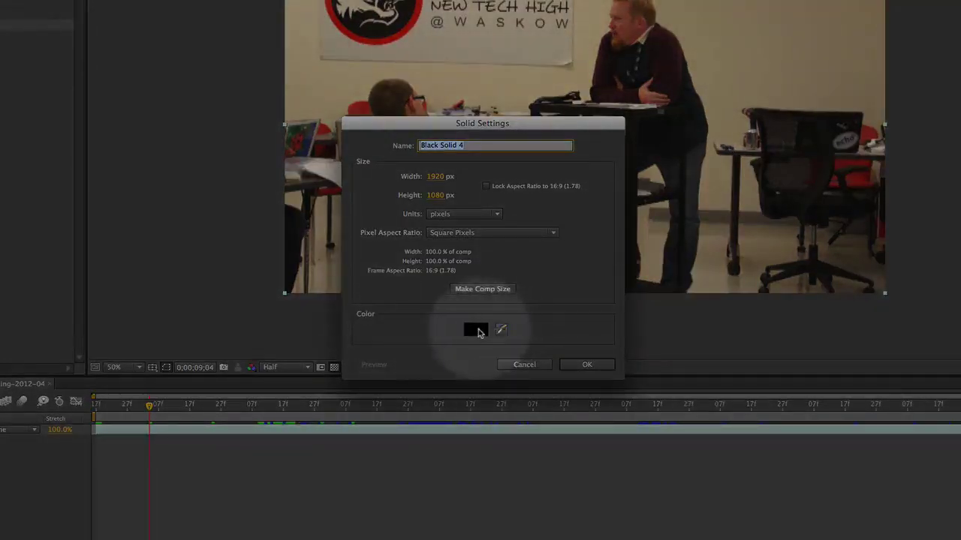
click(476, 330)
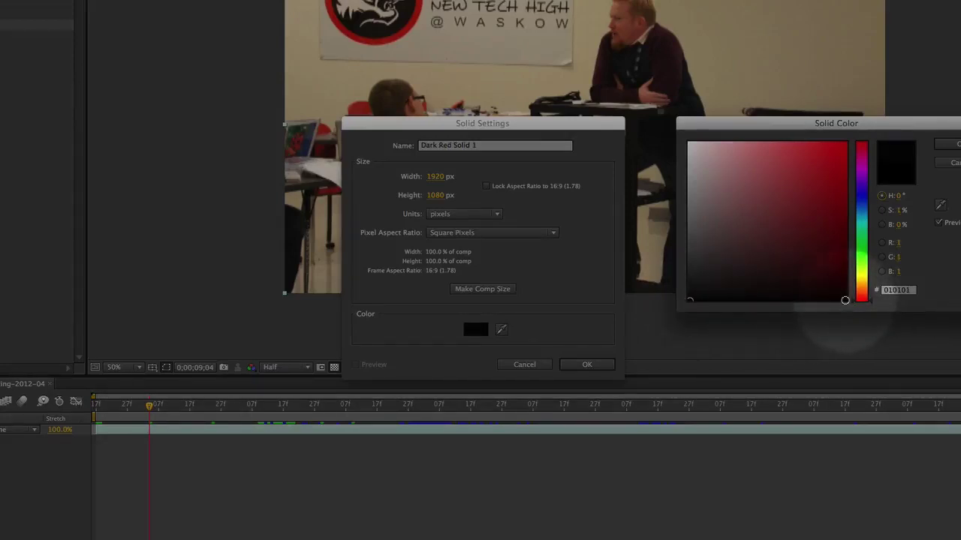
click(843, 300)
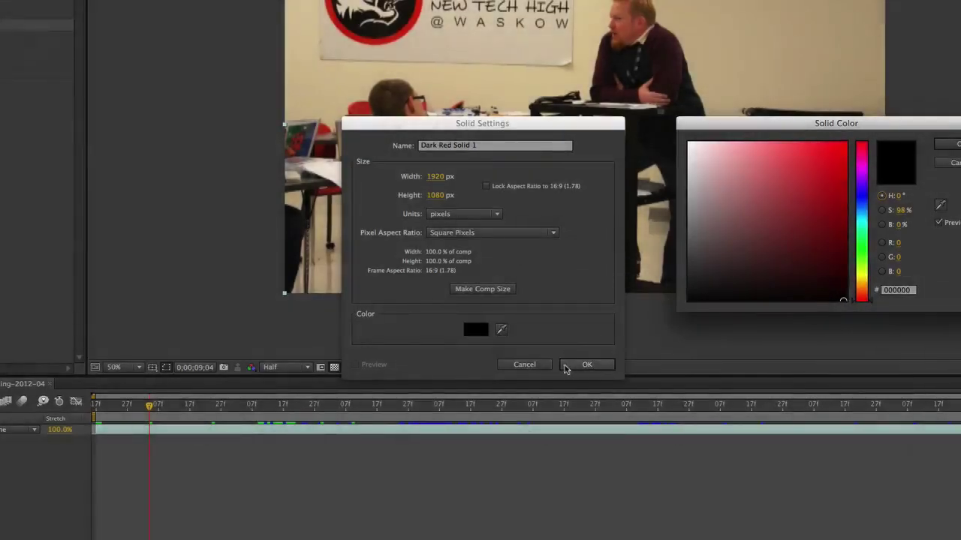
click(584, 367)
key(Return)
click(589, 365)
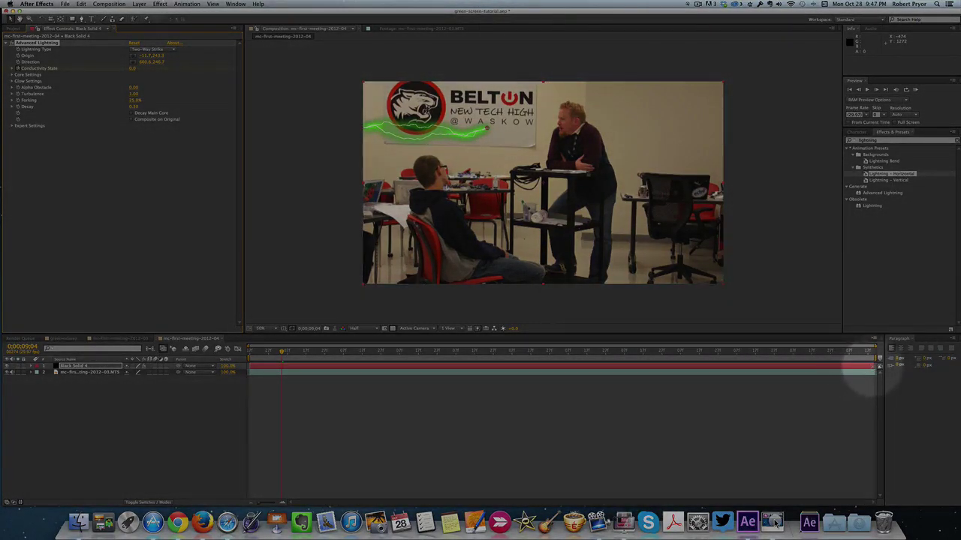
Trim both ends of the lightning solid and slide its bar to start at the playhead.
drag(875, 367, 439, 367)
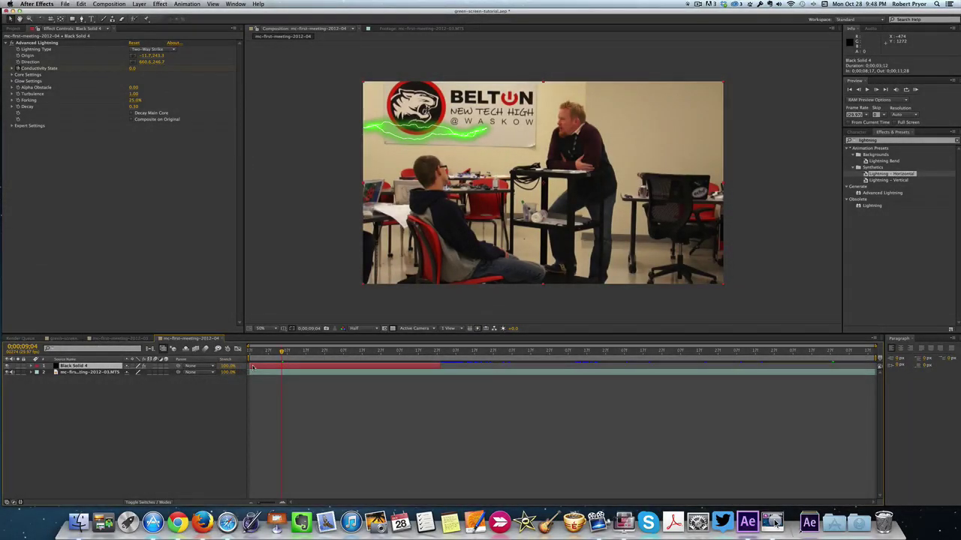
drag(250, 367, 365, 367)
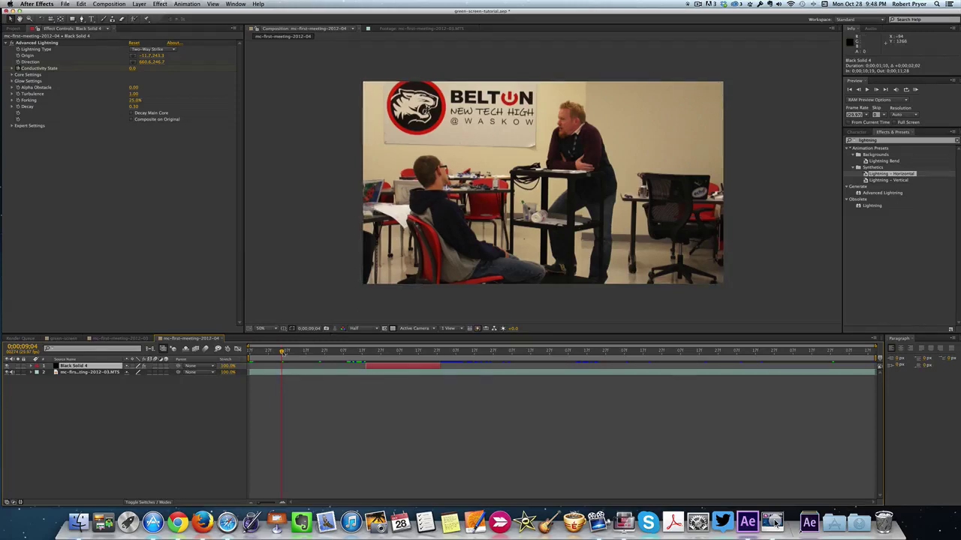
drag(282, 353, 490, 357)
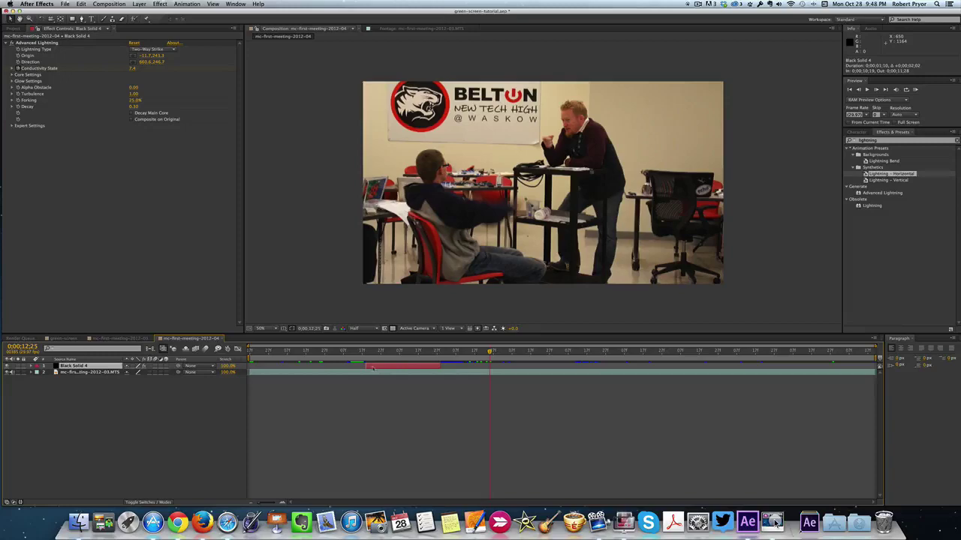
drag(394, 367, 500, 368)
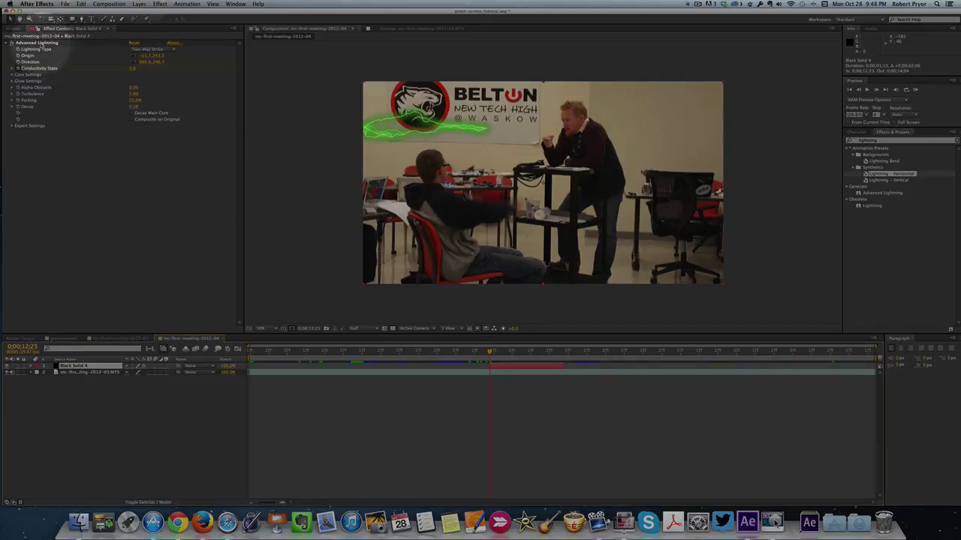
Move the Advanced Lightning end point toward the teacher and the start point to the left edge.
click(39, 44)
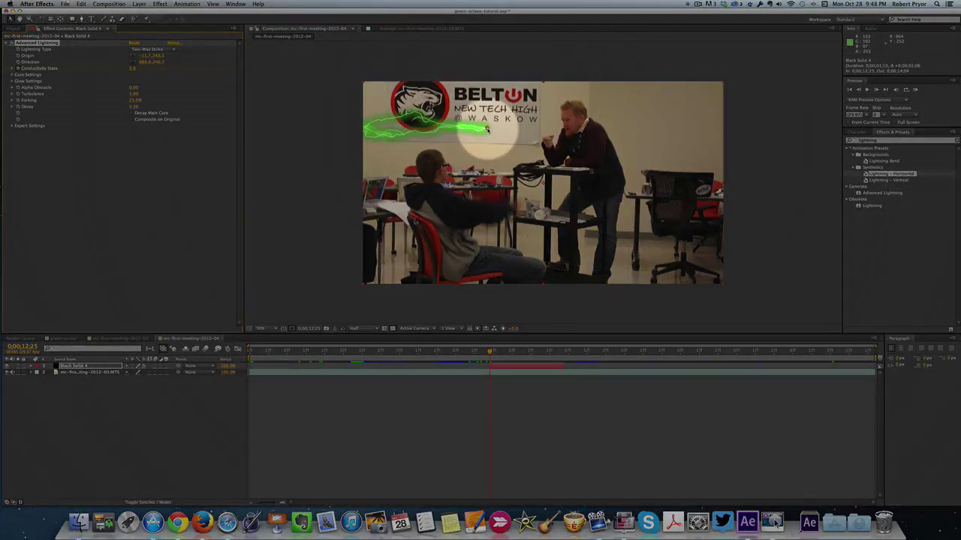
drag(486, 129, 550, 140)
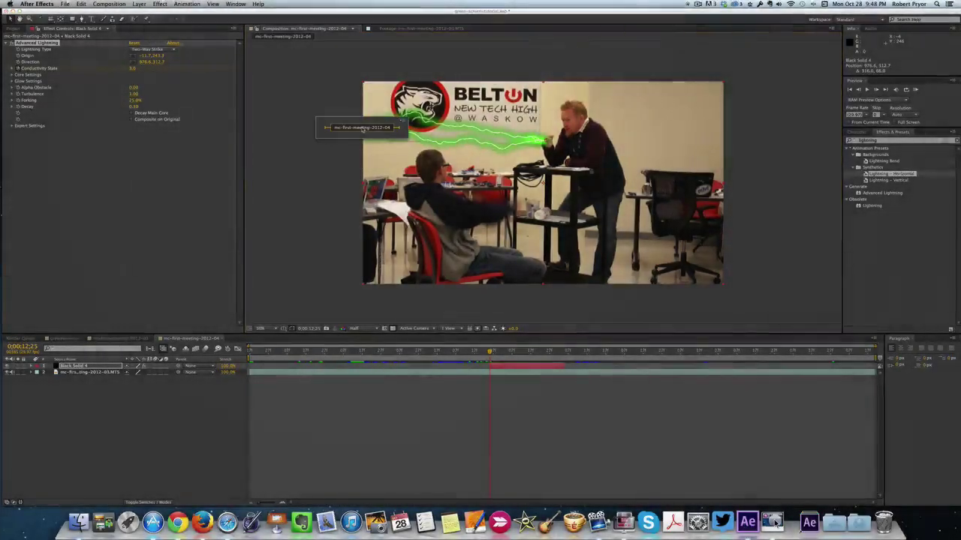
drag(362, 130, 457, 237)
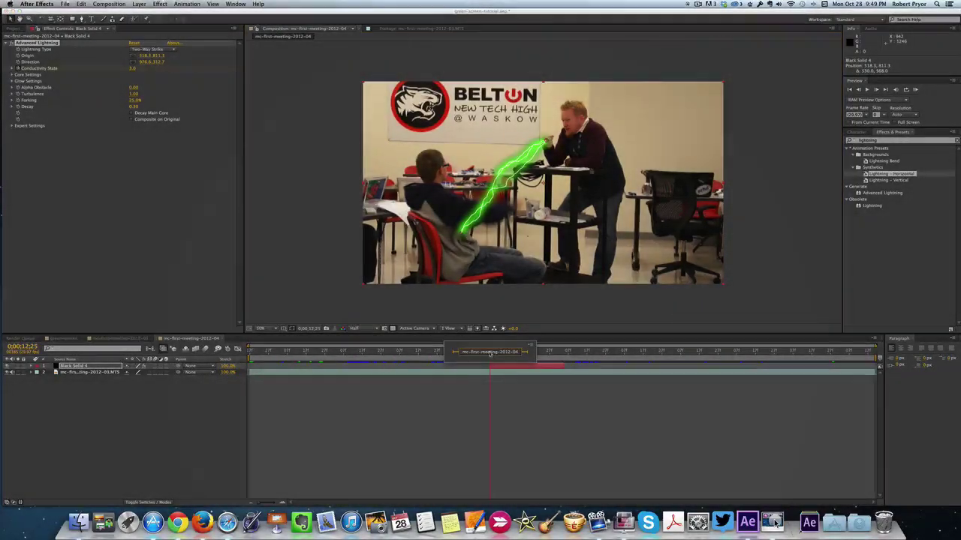
click(527, 398)
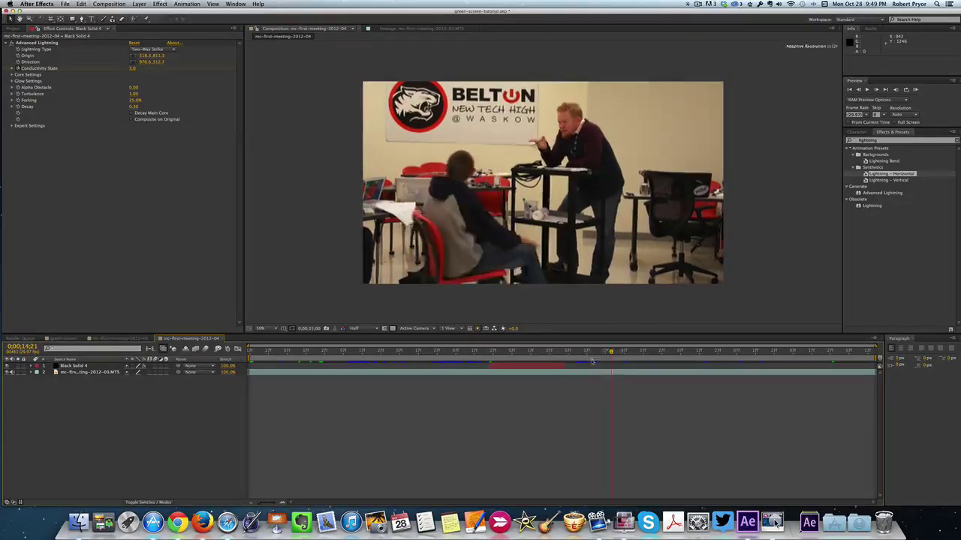
Return to a frame showing the bolt, select Black Solid 4, and play a preview.
mouse_move(592, 362)
mouse_down()
mouse_move(562, 366)
mouse_move(578, 358)
mouse_up()
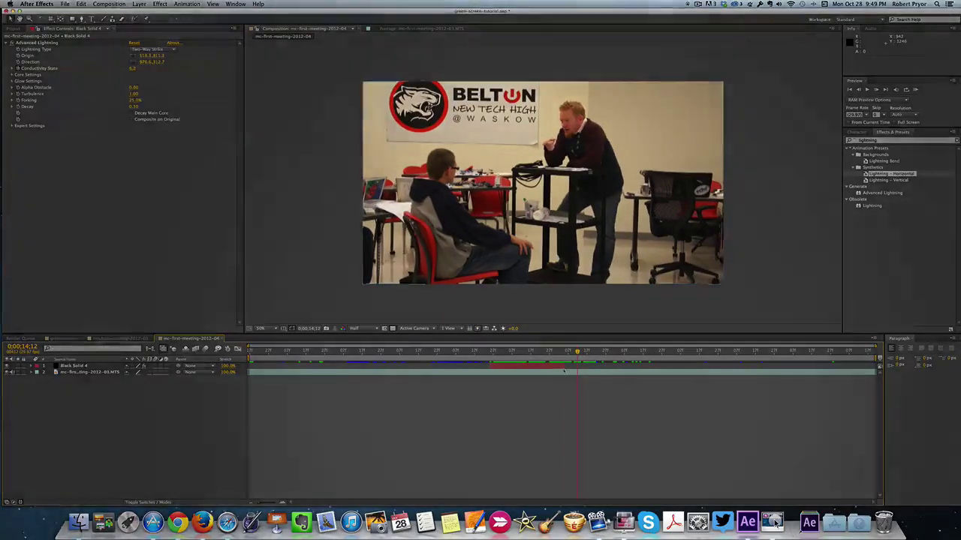
click(561, 377)
click(578, 368)
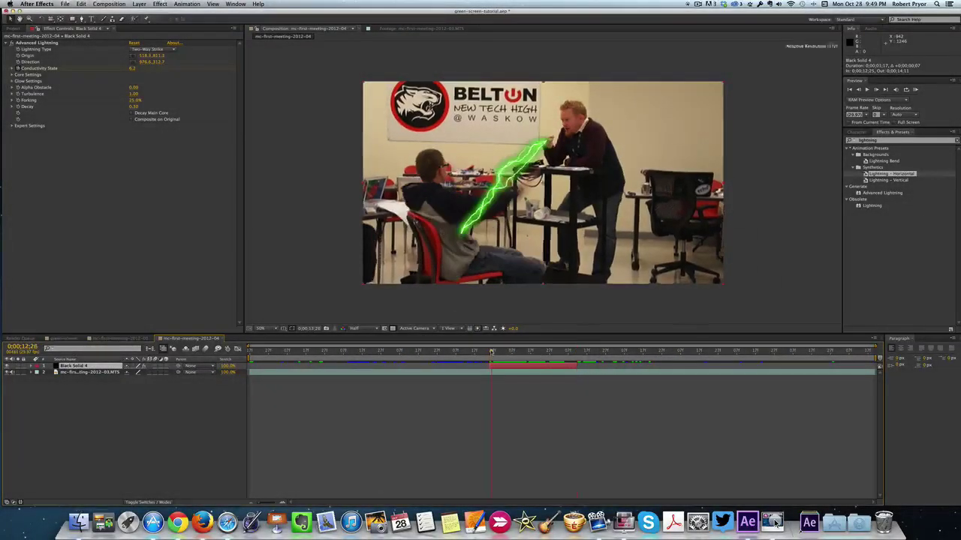
key(space)
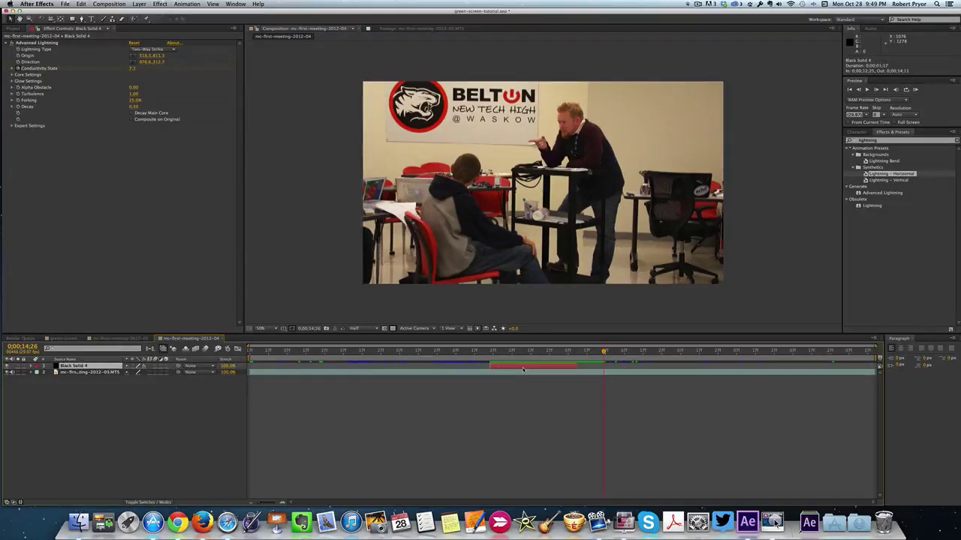
Duplicate the Black Solid 4 lightning layer and shift the copy later in the timeline.
key(super+d)
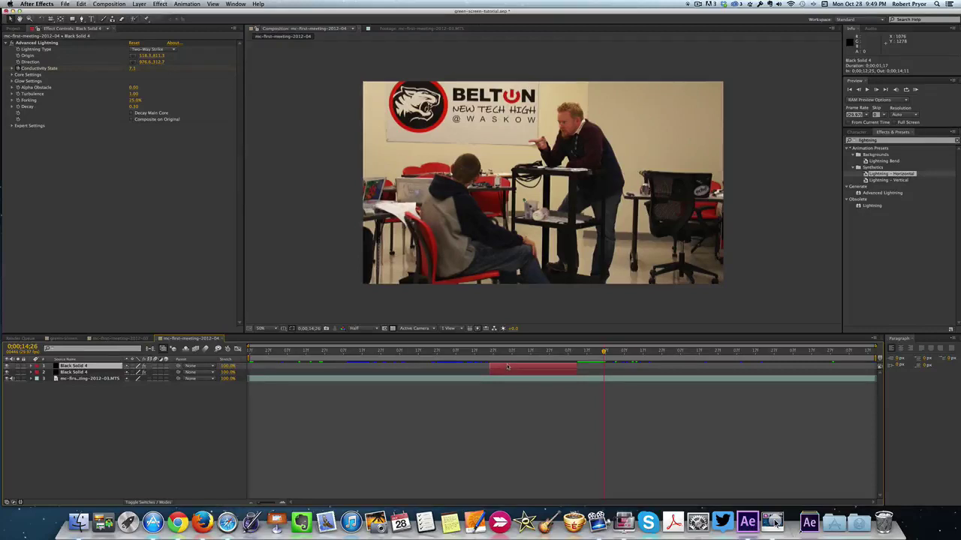
drag(524, 366, 629, 366)
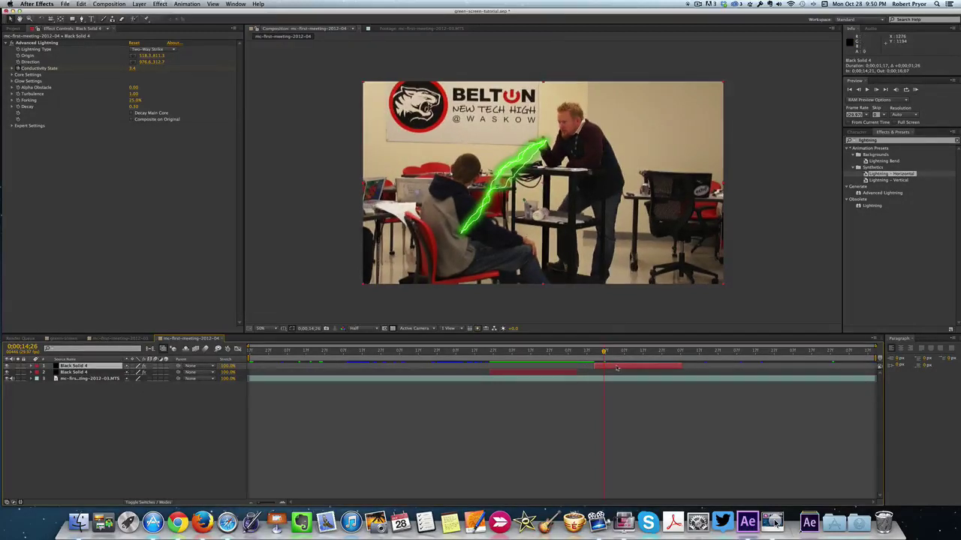
click(556, 374)
click(635, 368)
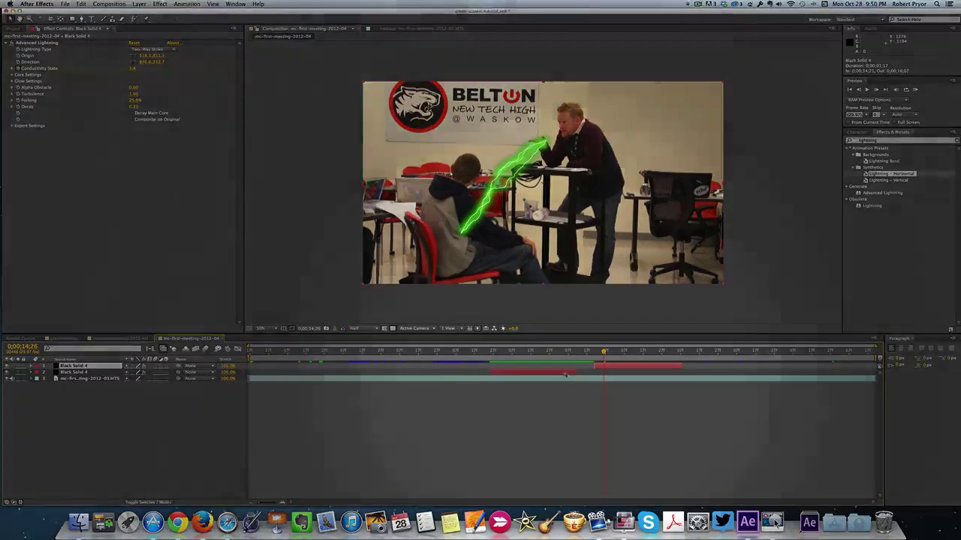
click(556, 372)
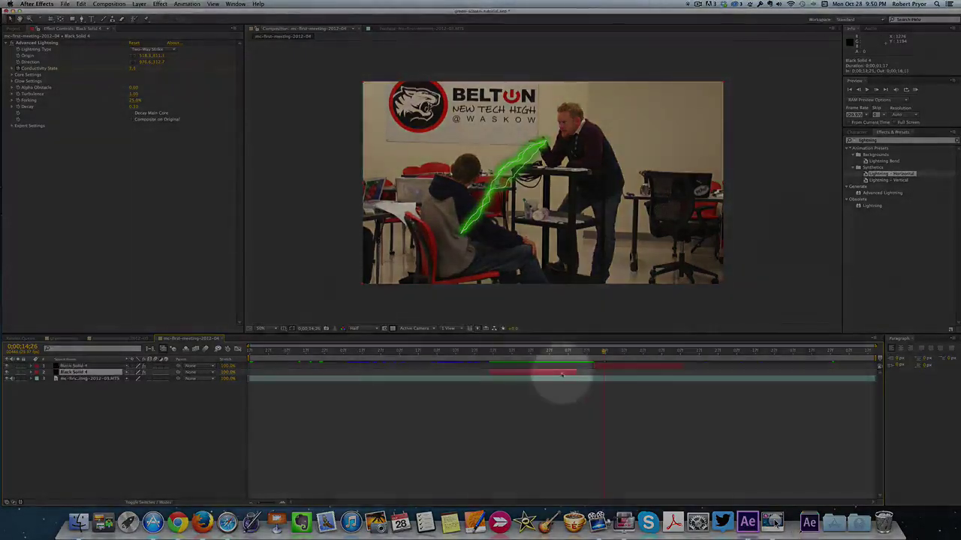
click(619, 367)
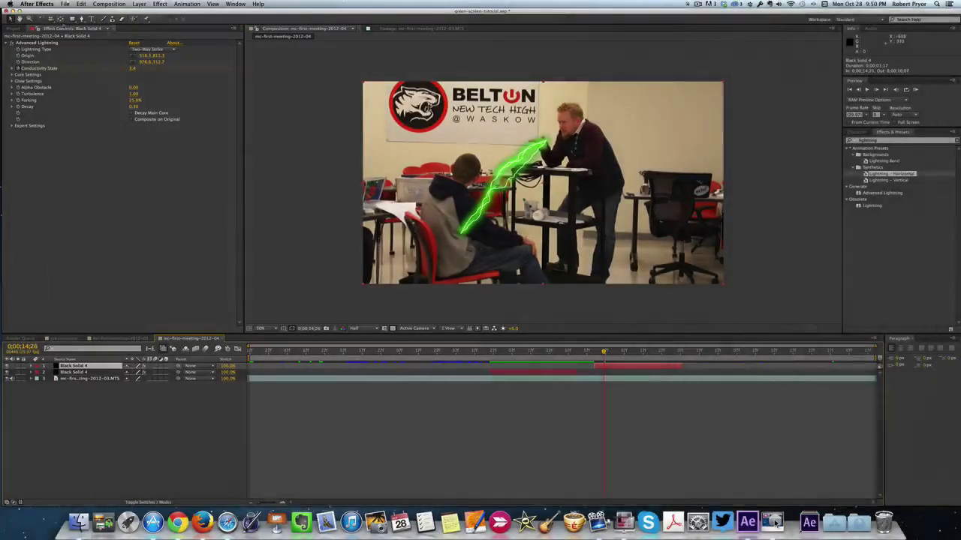
Make the copy's bolt run horizontally from the frame's left edge to the teacher's hand.
click(38, 42)
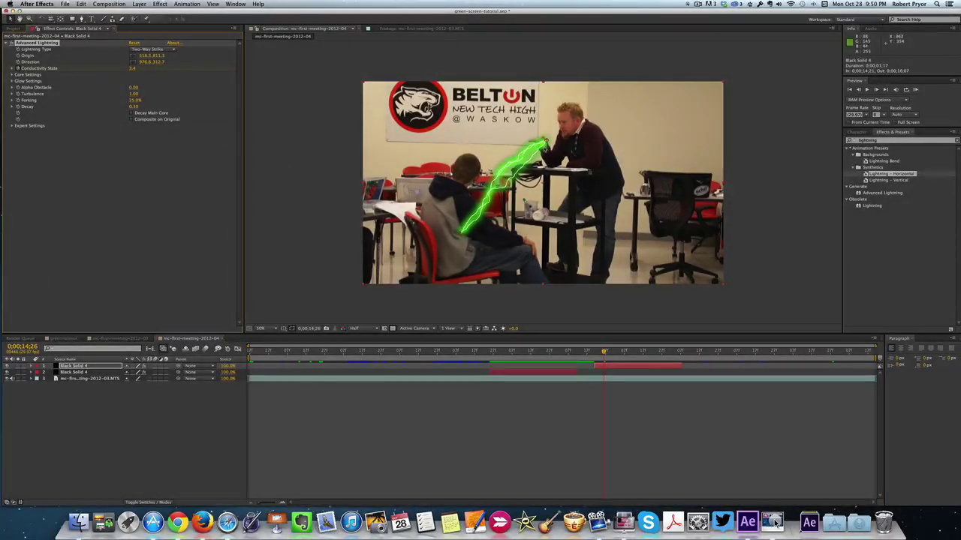
drag(545, 141, 530, 141)
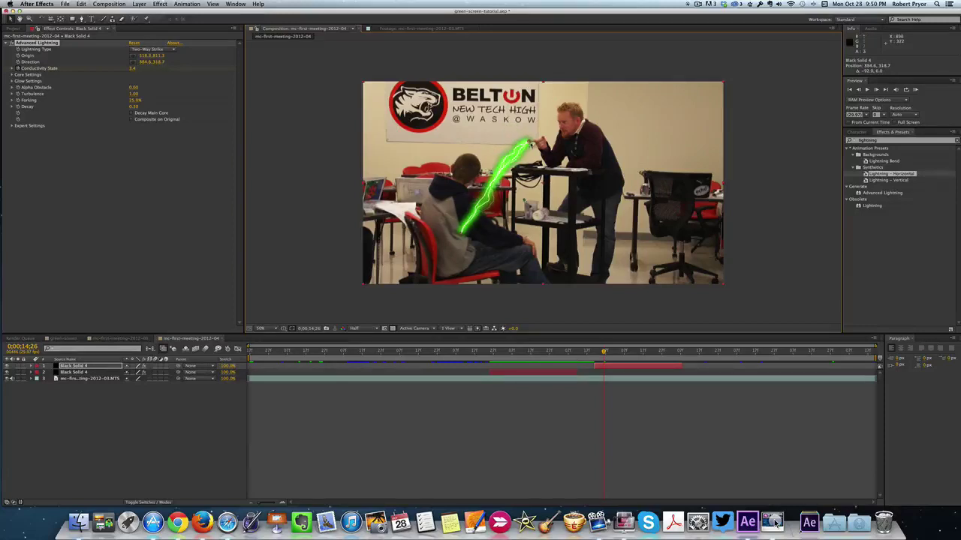
drag(461, 232, 359, 141)
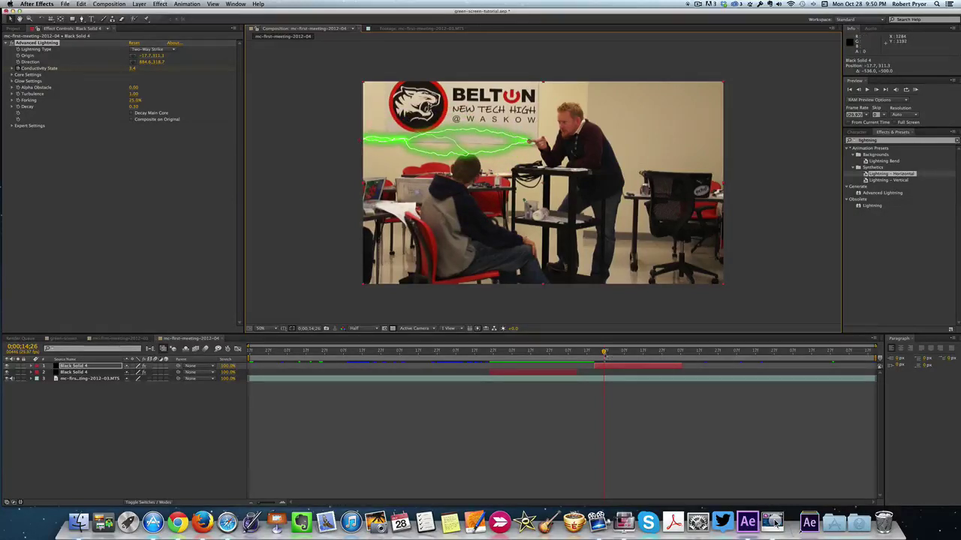
drag(604, 353, 626, 372)
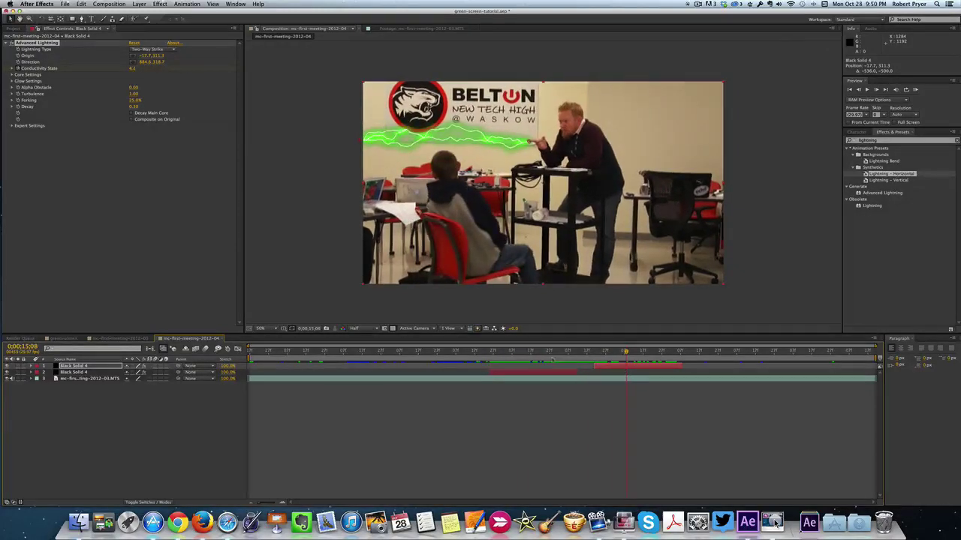
mouse_move(531, 357)
mouse_down()
mouse_move(635, 362)
mouse_move(533, 368)
mouse_up()
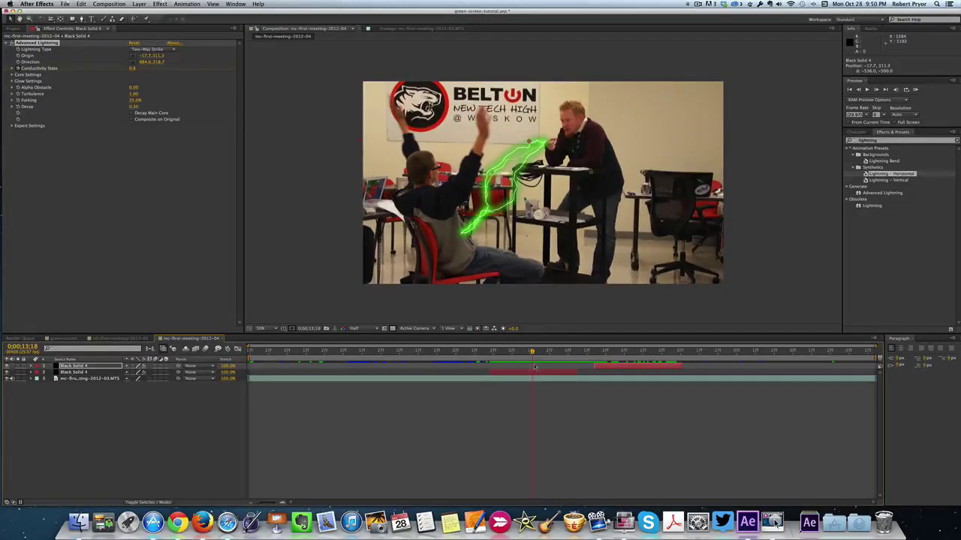
click(560, 373)
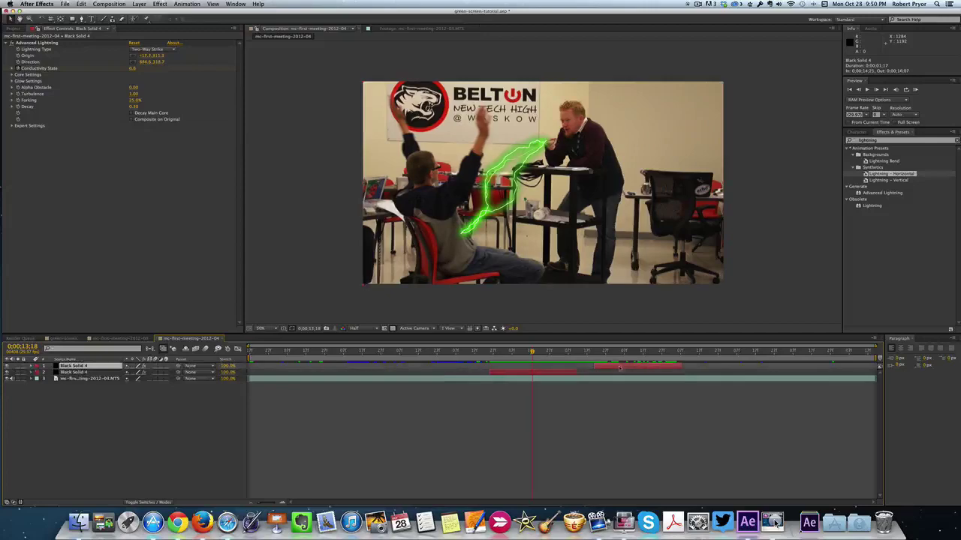
click(604, 367)
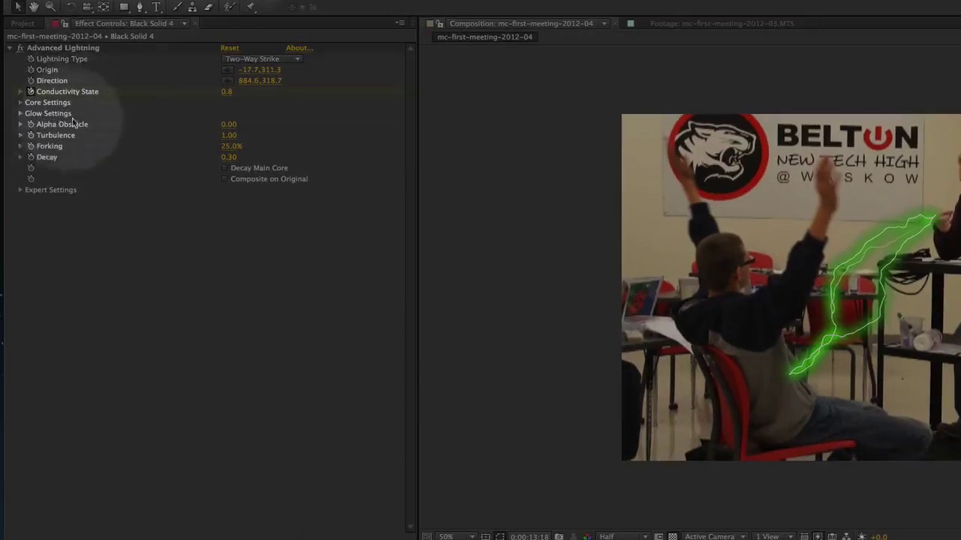
Set the later bolt's Glow Color to a bright blue and preview the result.
click(20, 114)
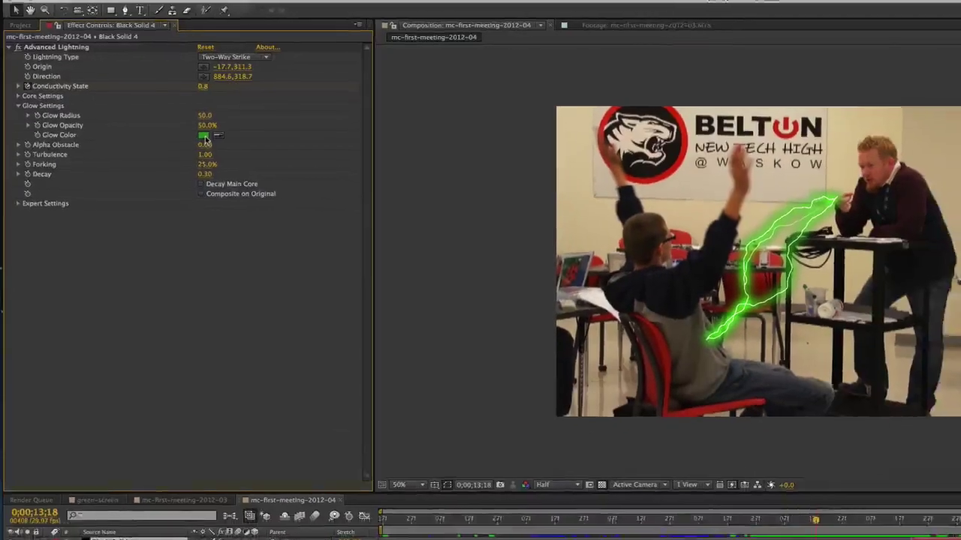
click(227, 146)
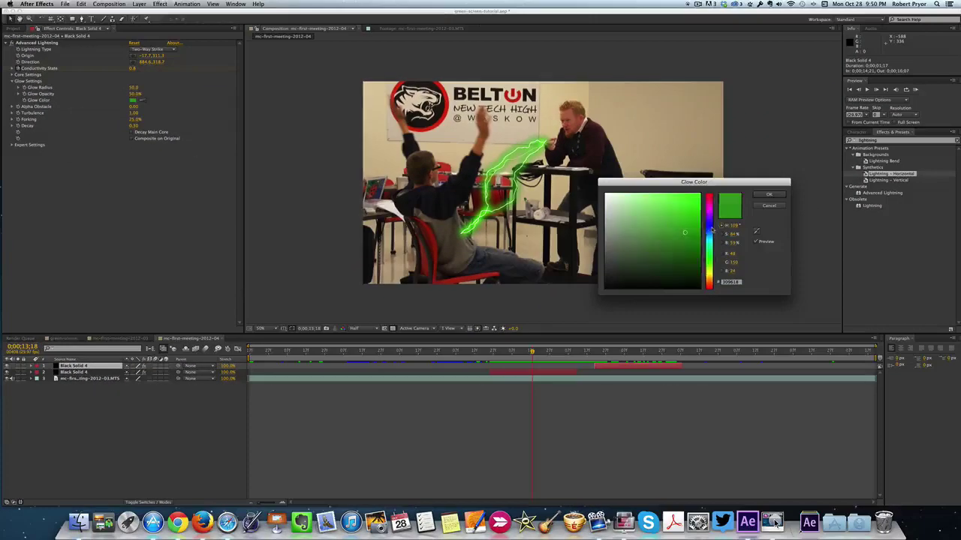
click(792, 253)
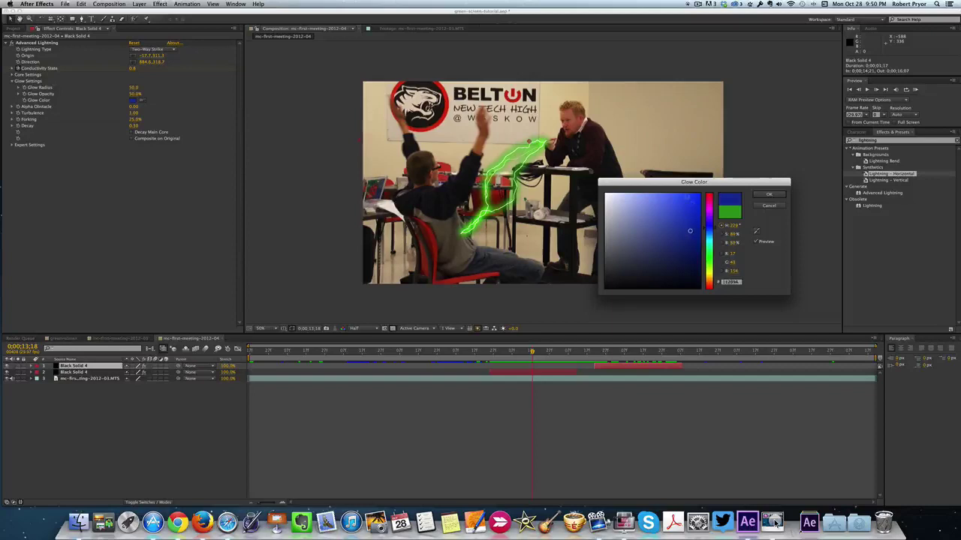
drag(689, 230, 686, 197)
click(767, 195)
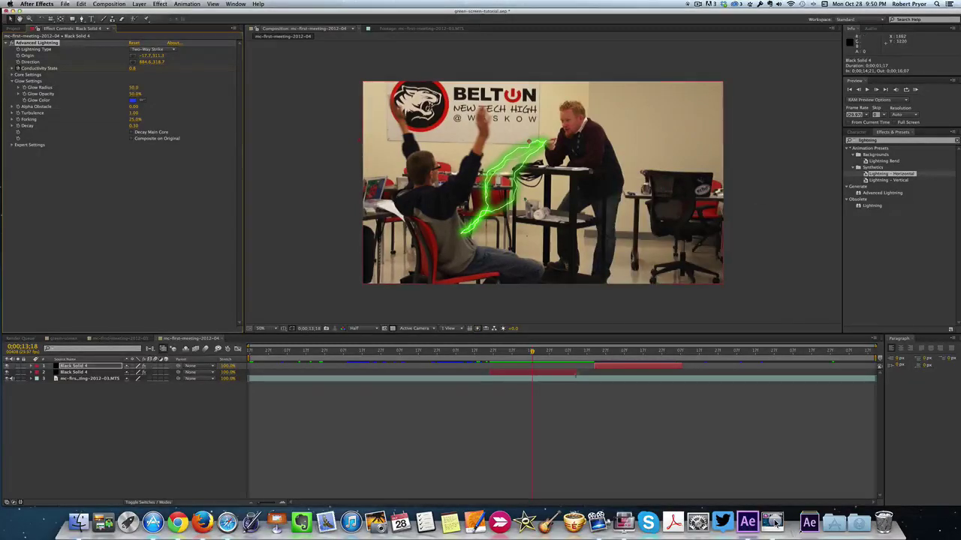
key(space)
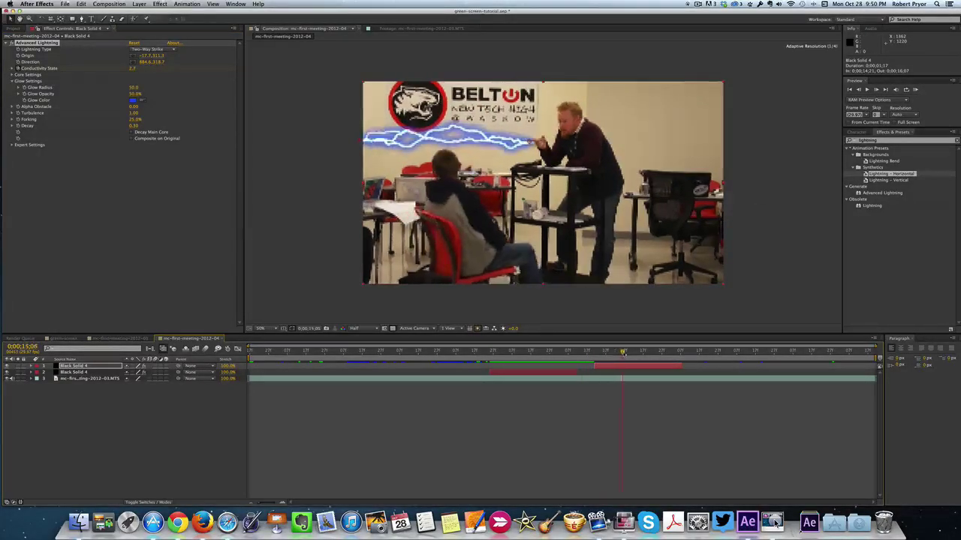